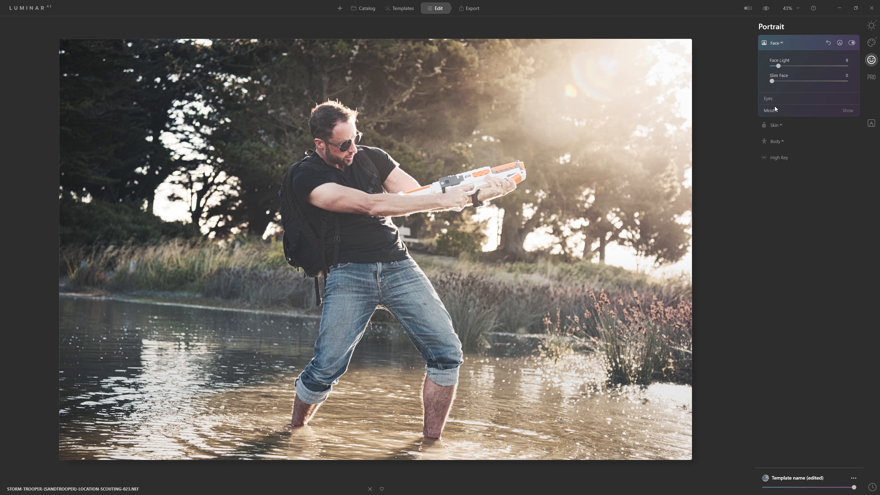
- Try the Optics auto distortion correction and chromatic aberration removal on the photo, and switch both off again
click(872, 80)
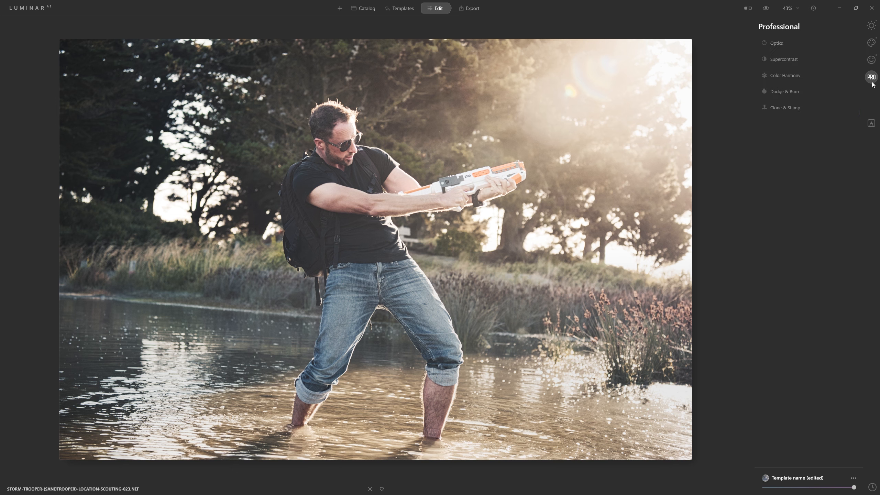
click(776, 46)
click(797, 63)
click(797, 74)
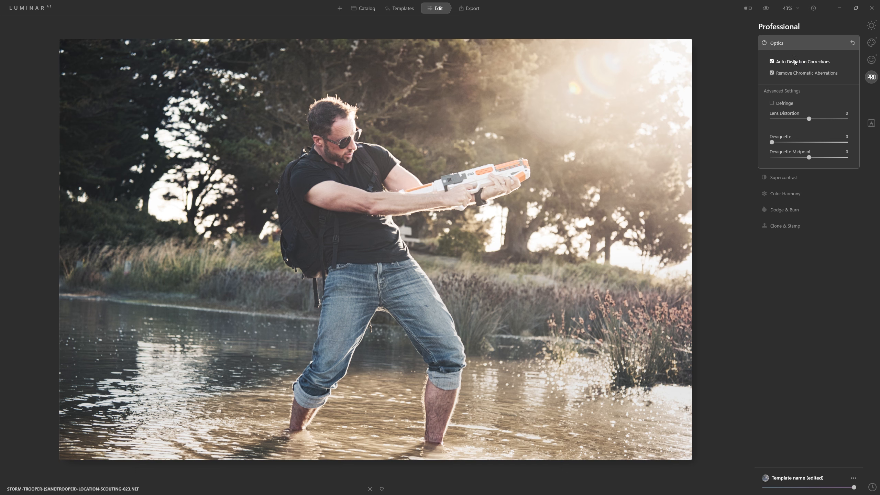
click(797, 61)
click(799, 73)
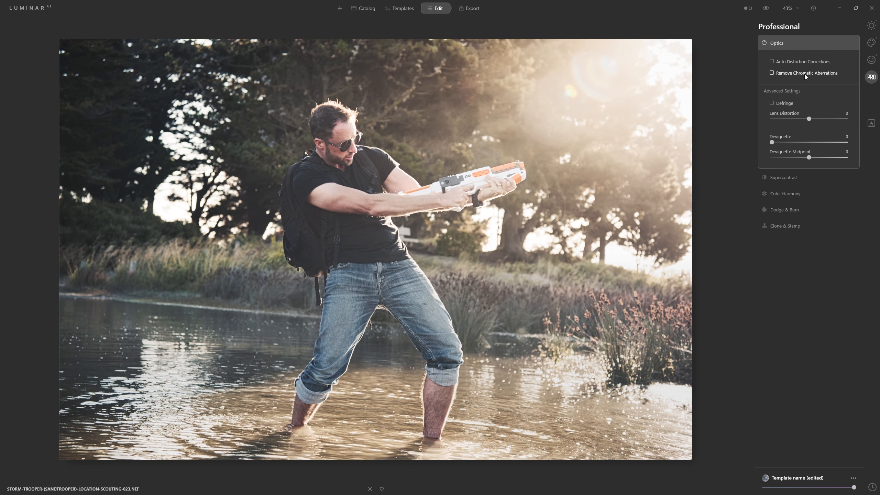
- Set the Color Harmony brilliance to 3 and warmth to 12, and compare the edit with the original photo
click(786, 193)
click(765, 8)
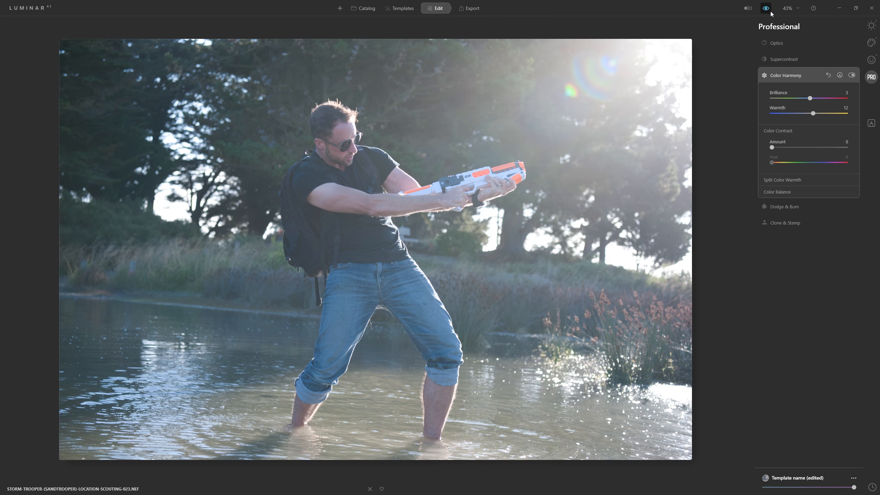
click(771, 13)
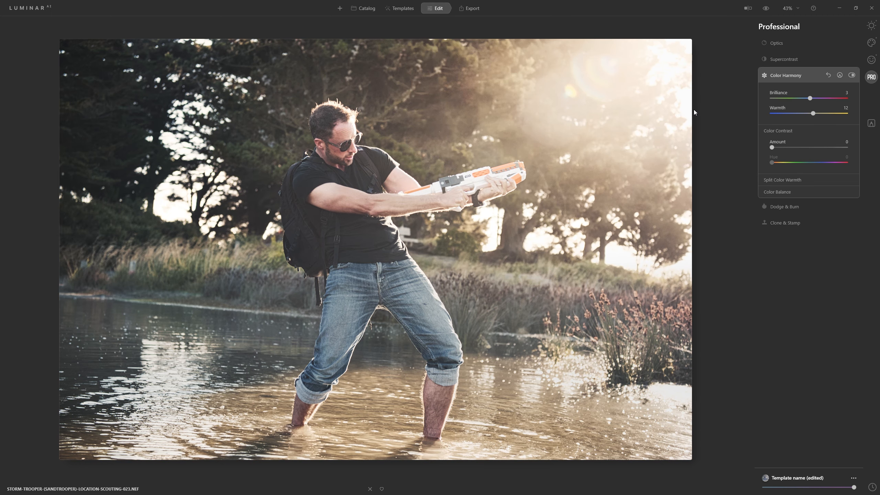
click(767, 8)
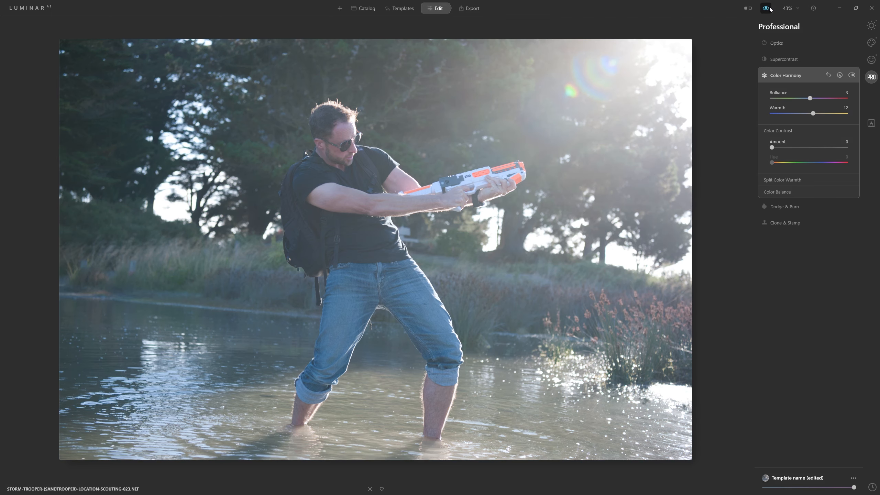
click(767, 8)
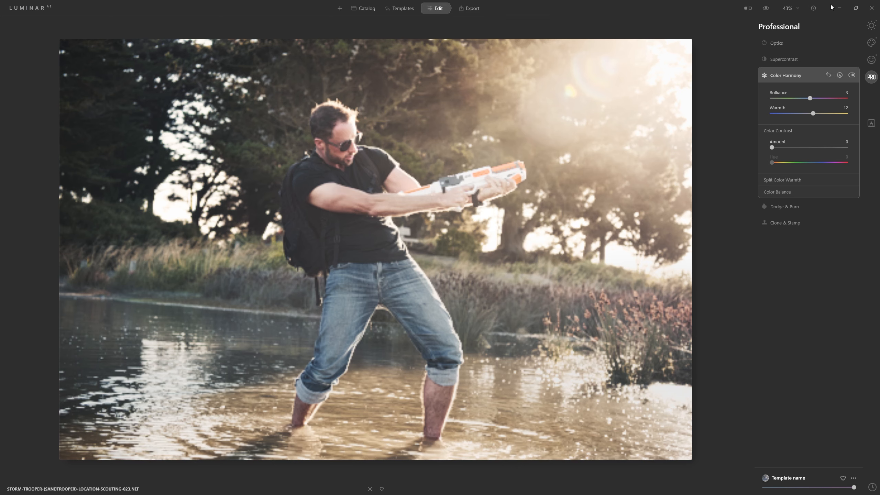
- Rename the user template "Template name" to "AT Sandtrooper Movie Edit"
click(399, 9)
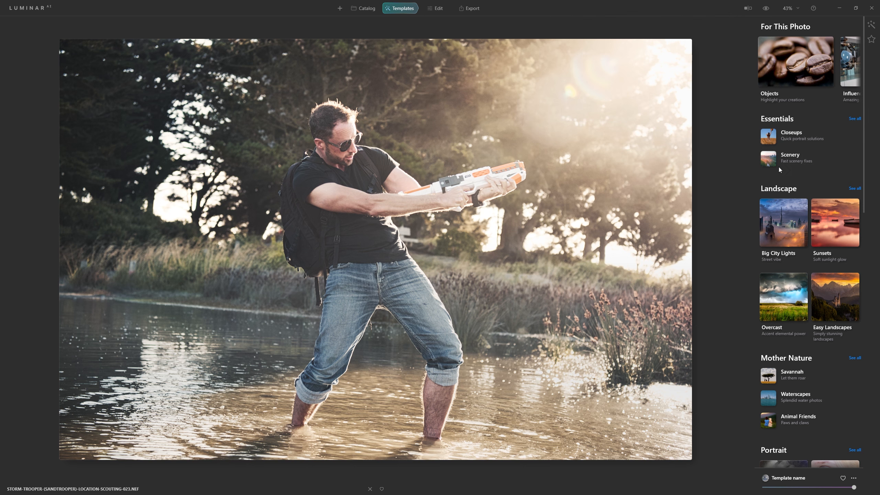
click(871, 39)
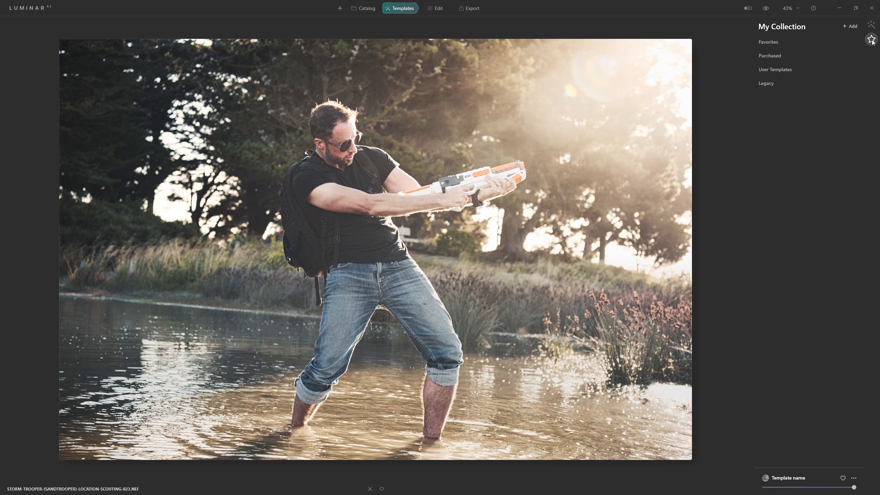
click(773, 70)
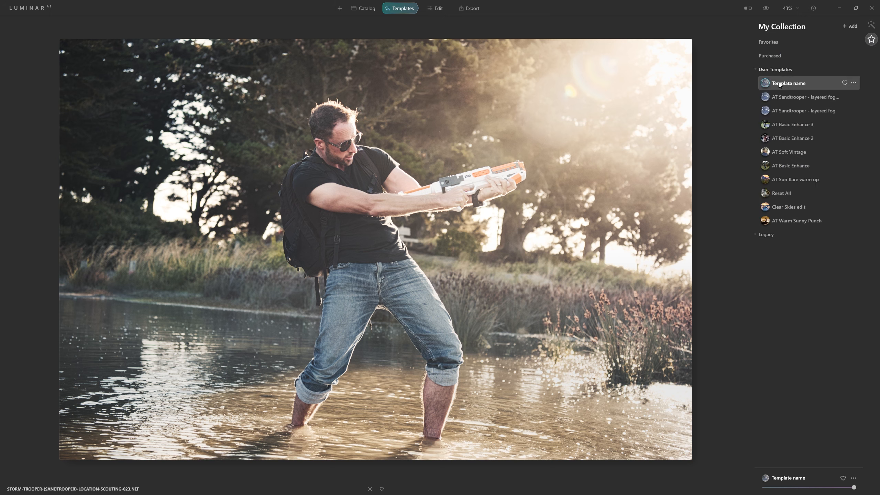
click(854, 83)
click(844, 106)
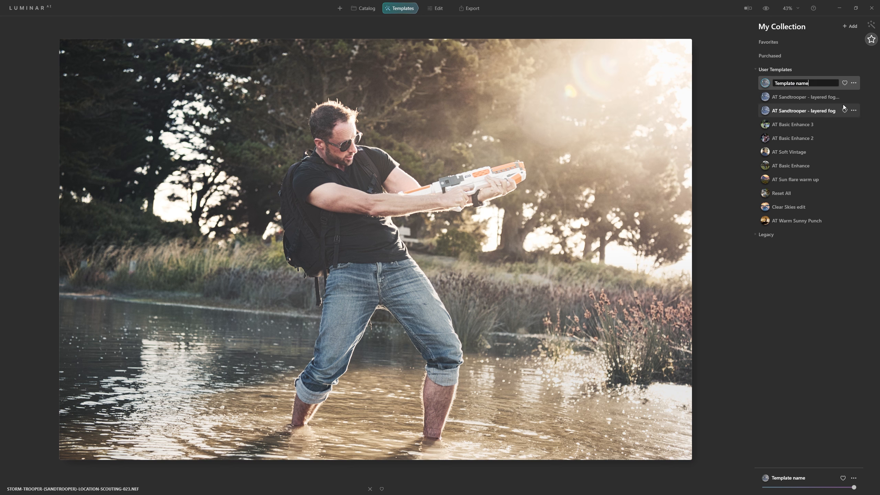
text(At)
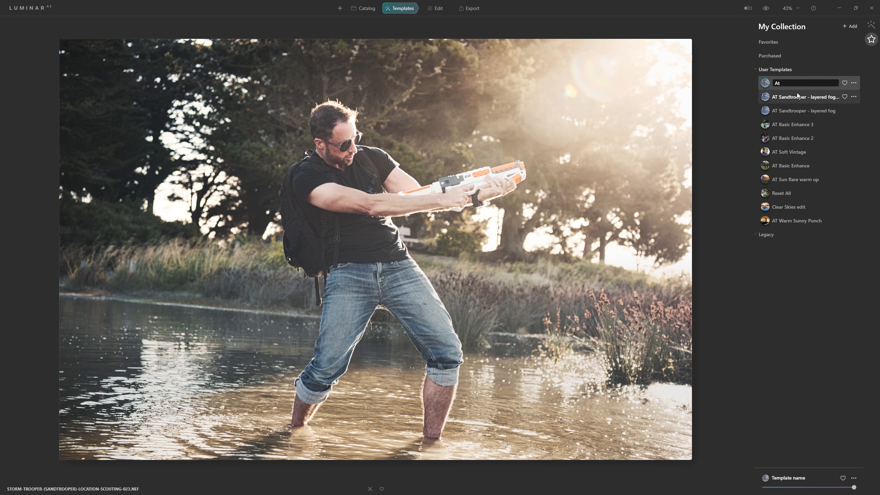
text(T Sandtrooper Movie Edit)
key(Return)
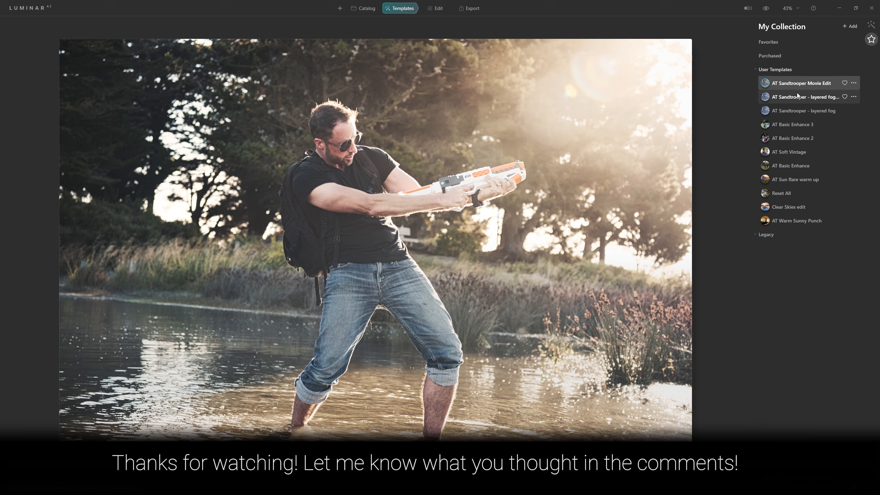
- Apply the AT Sandtrooper Movie Edit template to the preceding pond photo, 022, at about three quarters strength
click(364, 8)
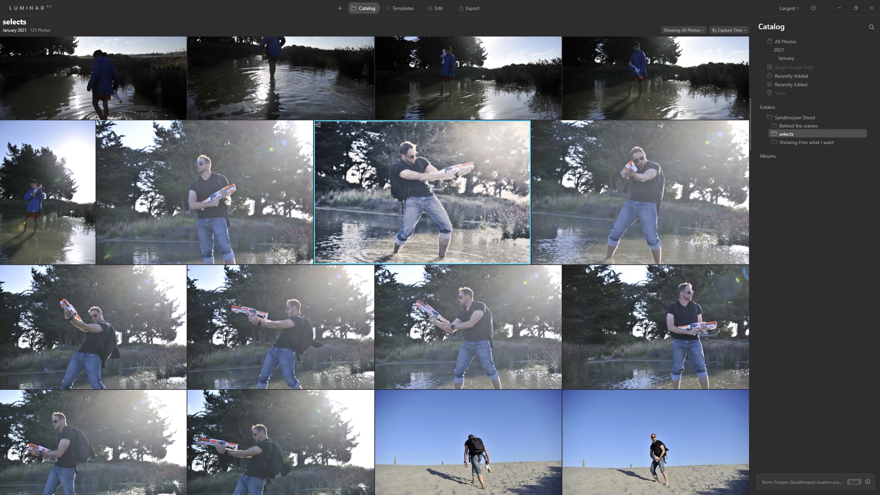
double_click(218, 190)
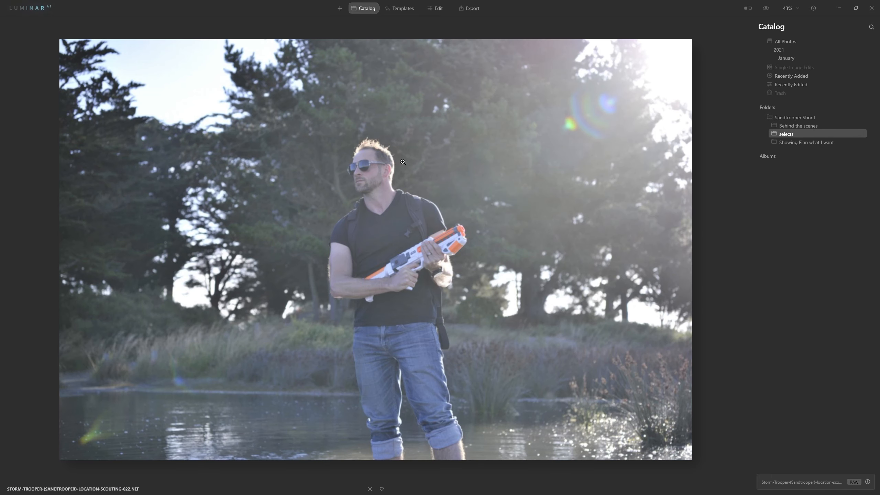
click(400, 8)
click(801, 83)
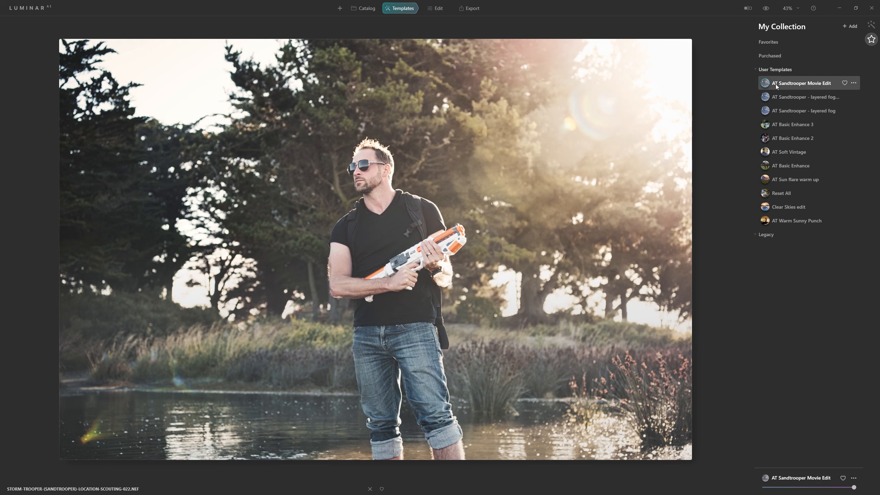
click(765, 9)
drag(855, 488, 811, 489)
drag(809, 487, 830, 488)
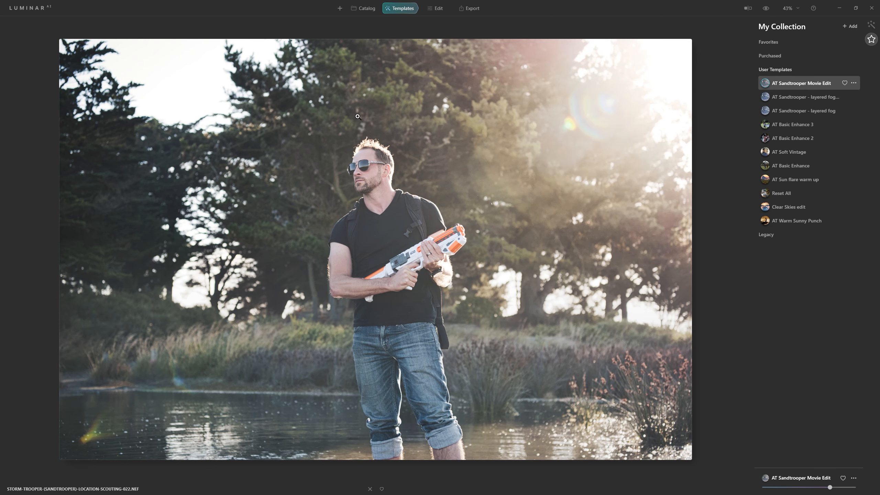
- Browse the selects folder's pond and dune shots for photos that suit the same edit
click(364, 9)
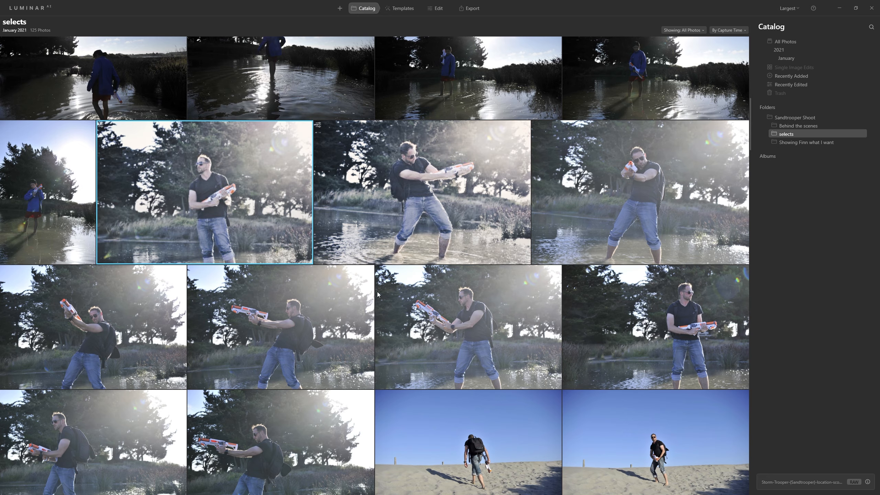
scroll(378, 294, up, 3)
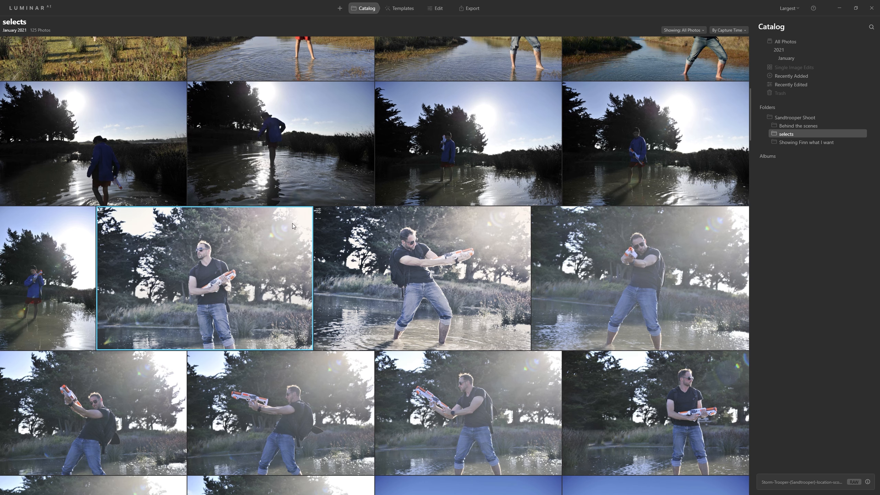
scroll(407, 315, down, 3)
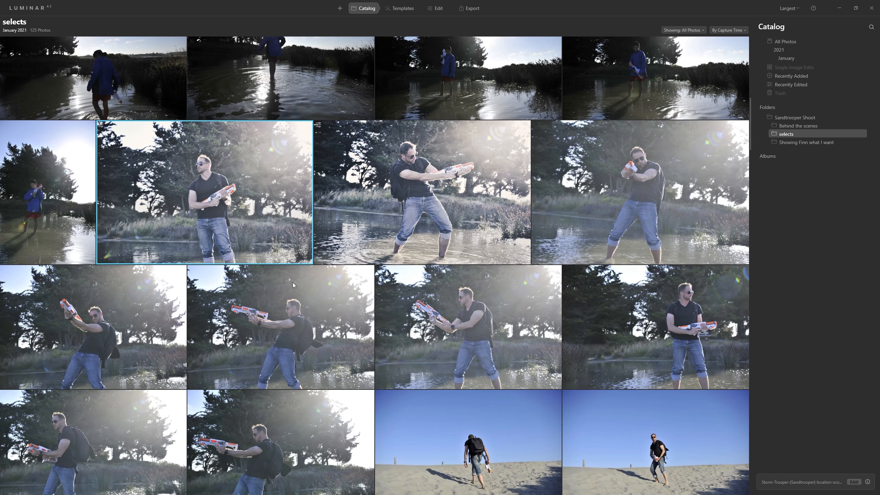
scroll(319, 409, down, 10)
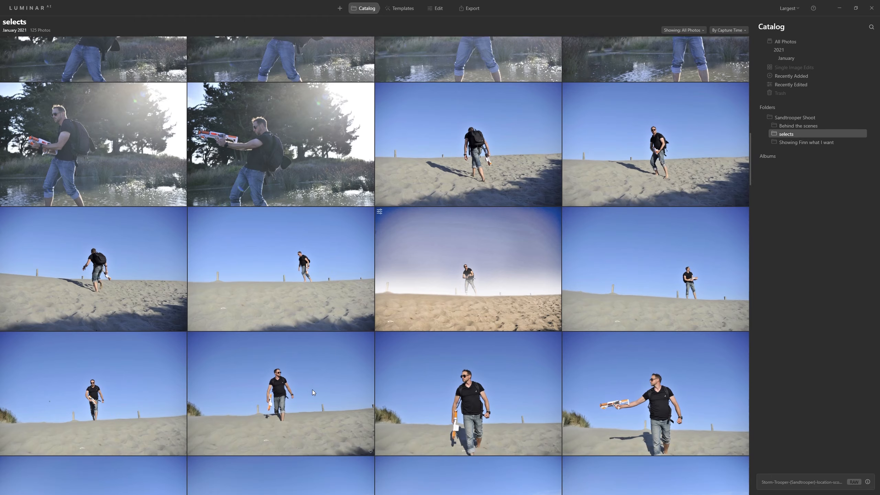
scroll(453, 326, down, 2)
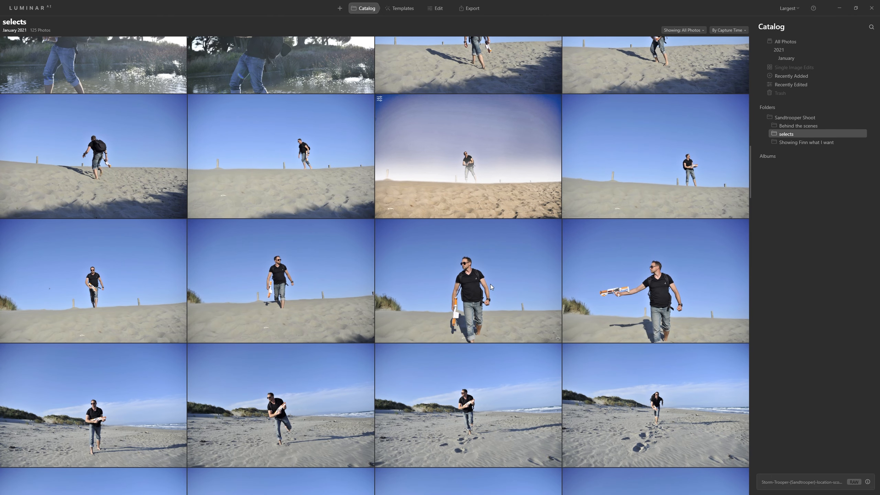
scroll(503, 298, down, 2)
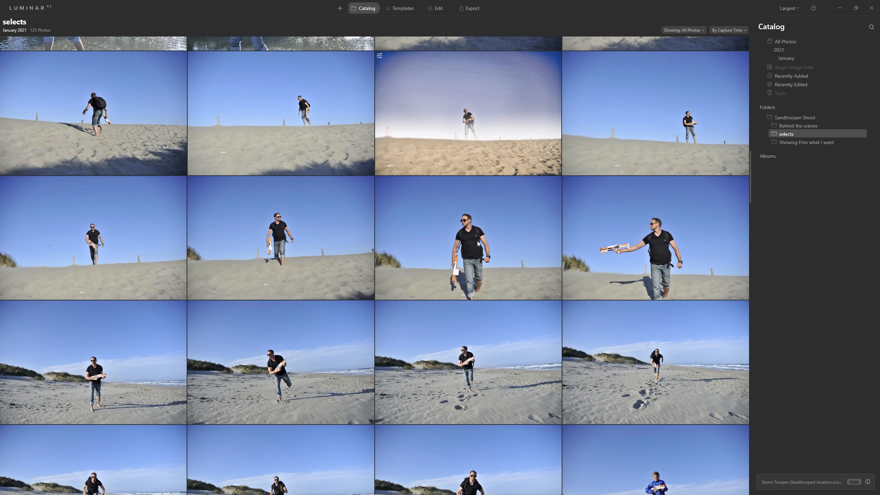
scroll(481, 241, up, 10)
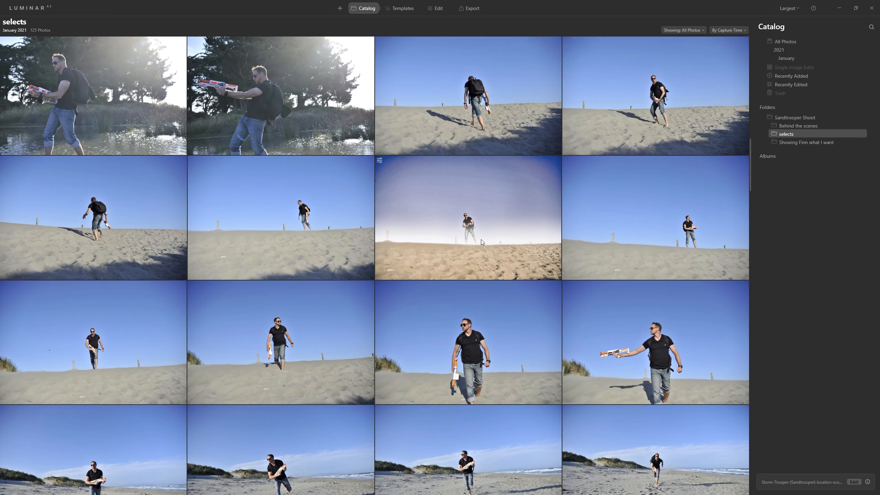
scroll(481, 242, up, 8)
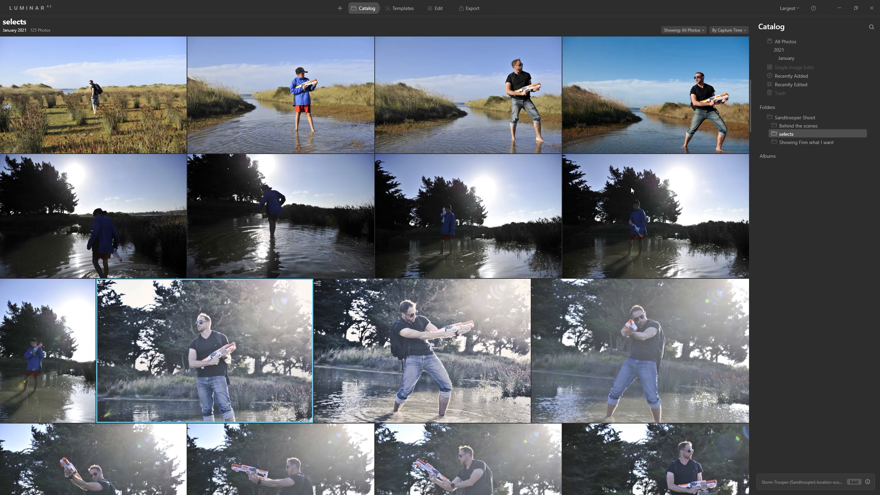
- Sync photo 022's adjustments to the 14 selected backlit pond photos and check the result on photo 024
shift+click(115, 190)
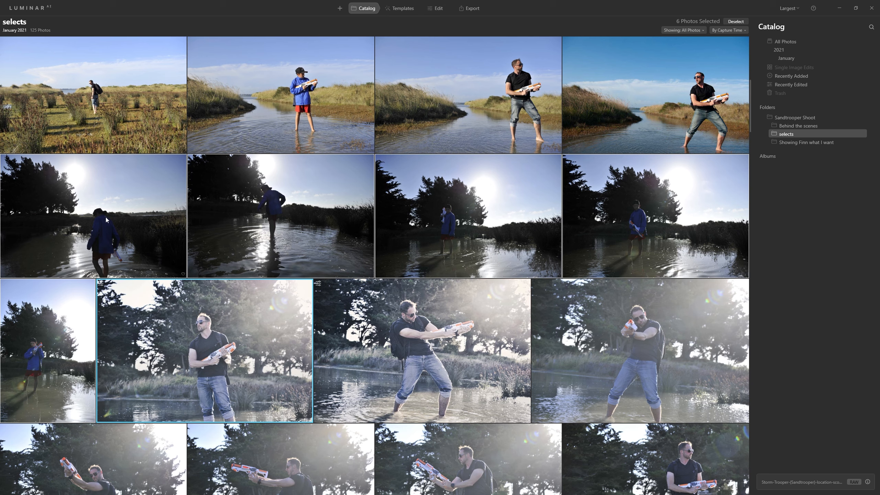
scroll(309, 293, down, 6)
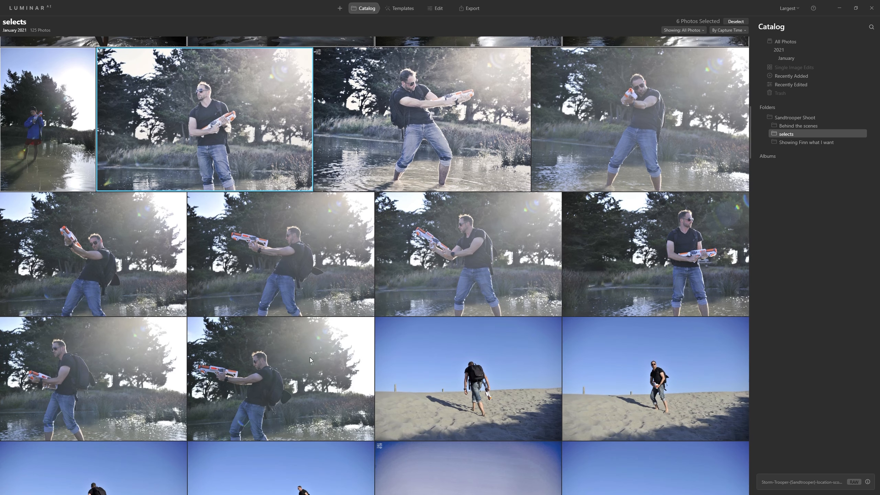
ctrl+click(305, 365)
ctrl+click(152, 364)
right_click(211, 119)
mouse_move(248, 159)
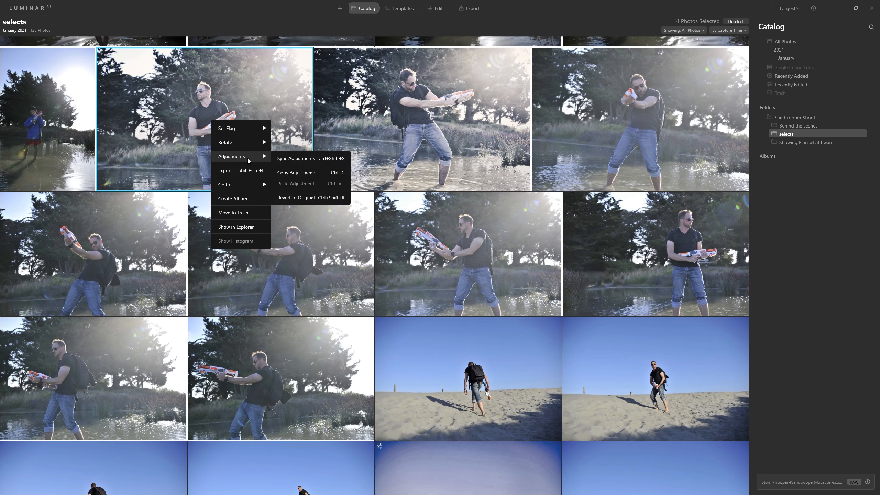
click(282, 160)
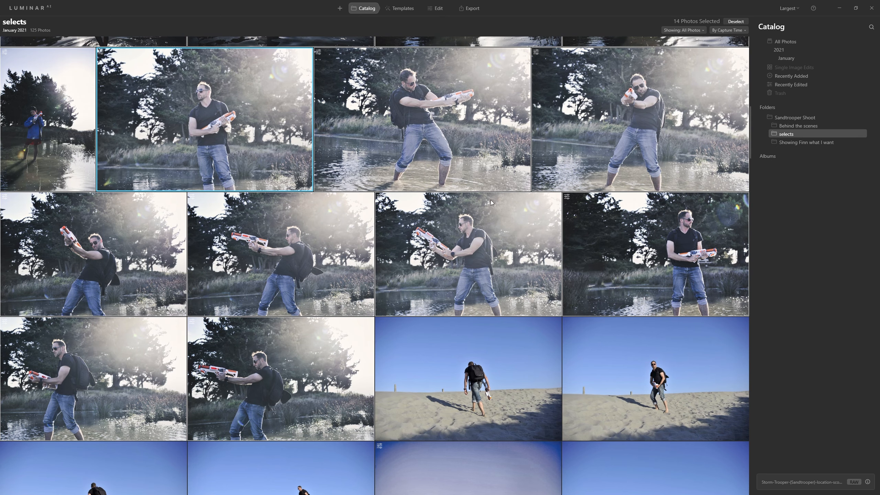
double_click(638, 129)
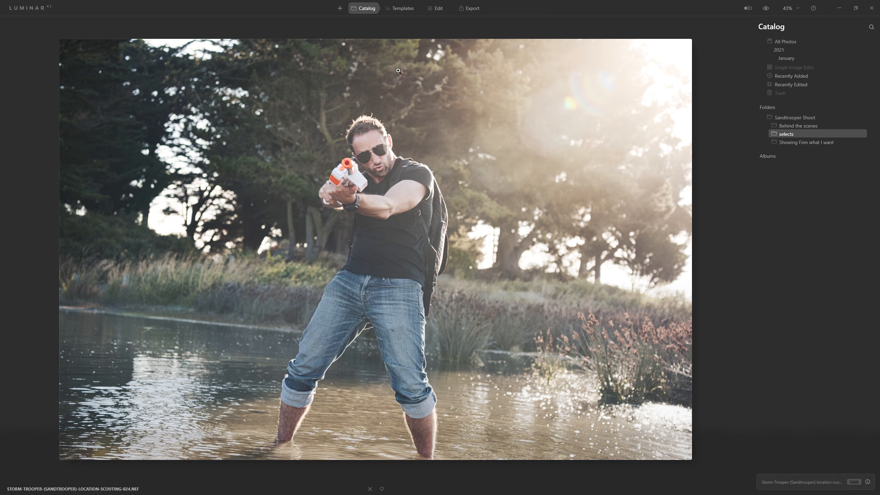
double_click(367, 270)
- Apply the AT Sandtrooper Movie Edit template to dune photo 039 at just over half strength and compare it with the original
scroll(419, 249, down, 4)
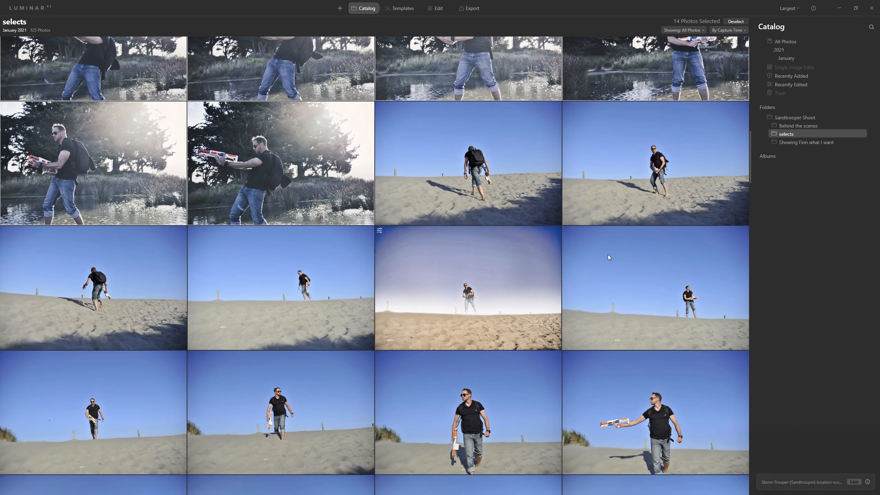
scroll(611, 251, down, 1)
scroll(627, 315, down, 3)
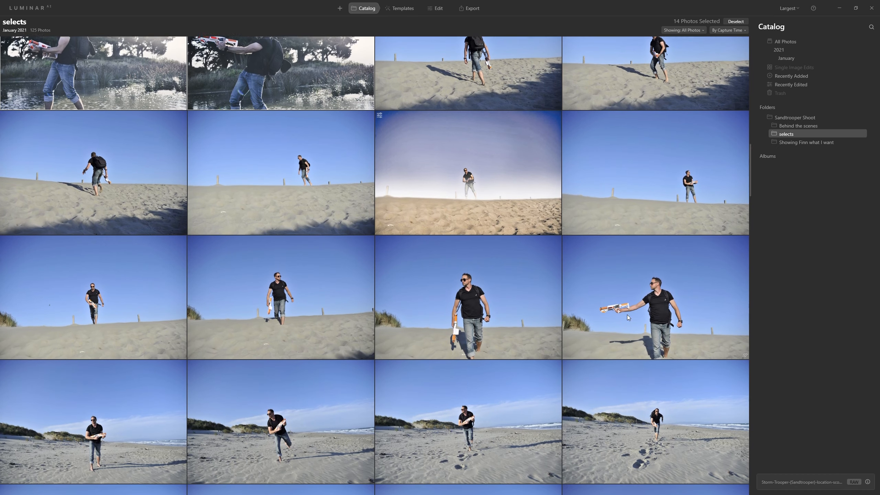
double_click(523, 310)
click(400, 8)
click(831, 84)
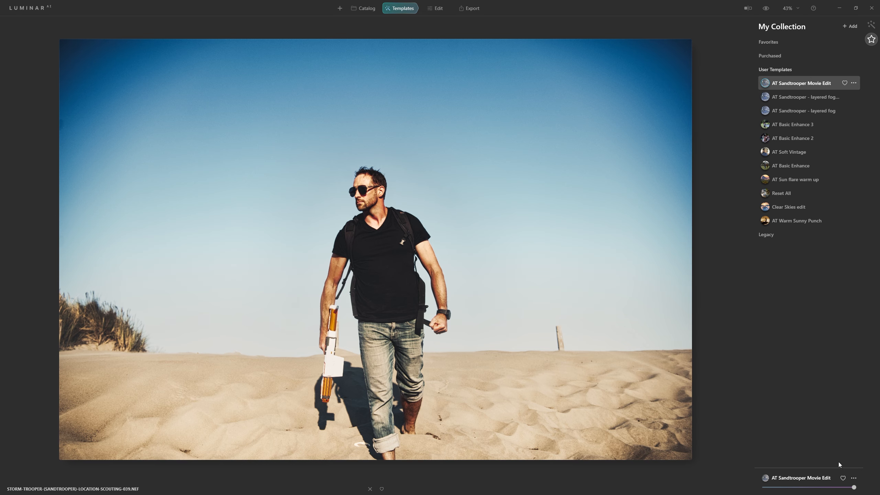
drag(854, 489, 814, 487)
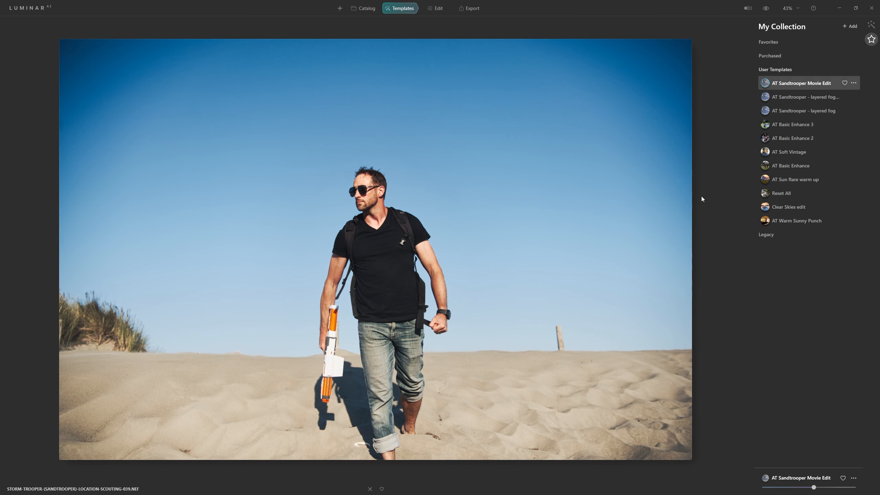
click(766, 8)
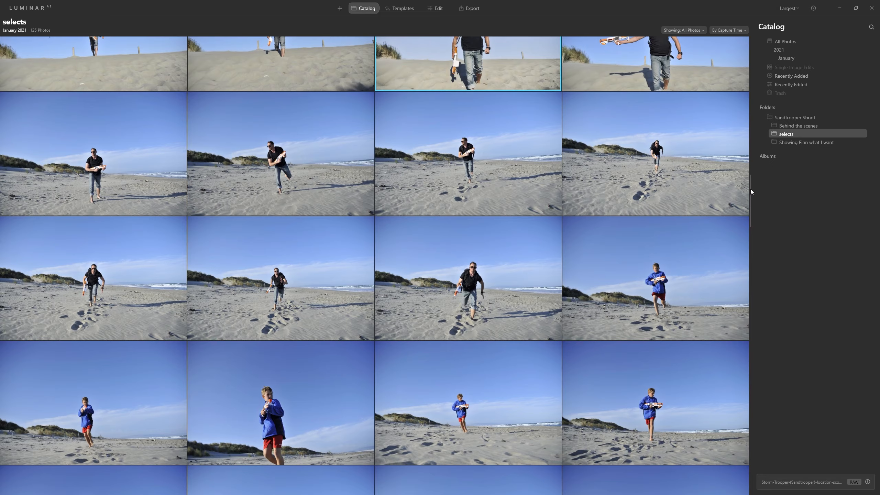
- Look through the remaining dune and beach photos in the selects folder
drag(751, 189, 794, 308)
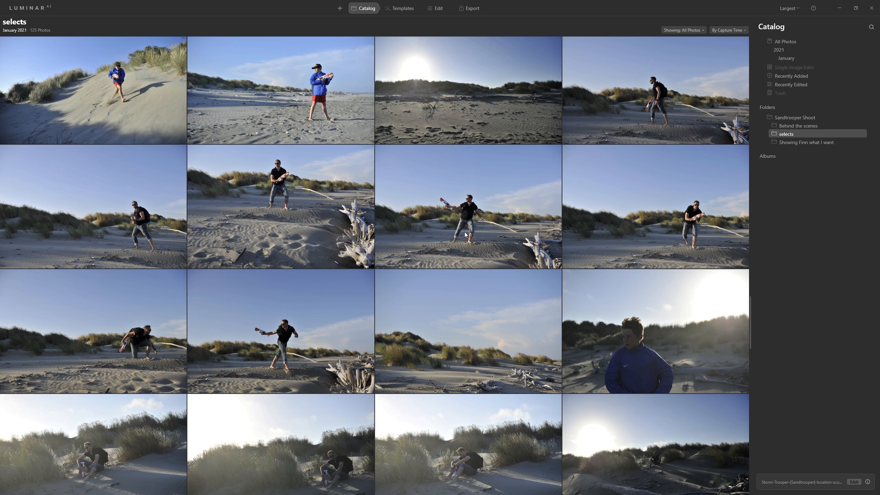
scroll(465, 235, down, 5)
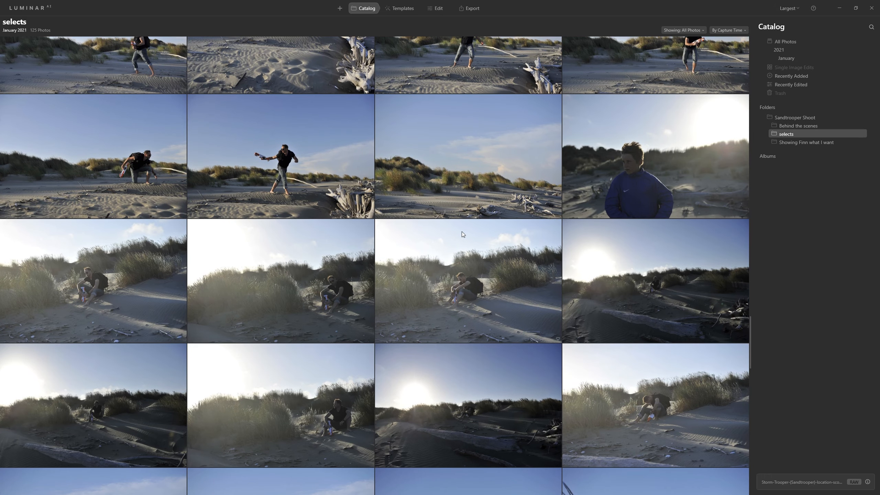
scroll(463, 233, down, 7)
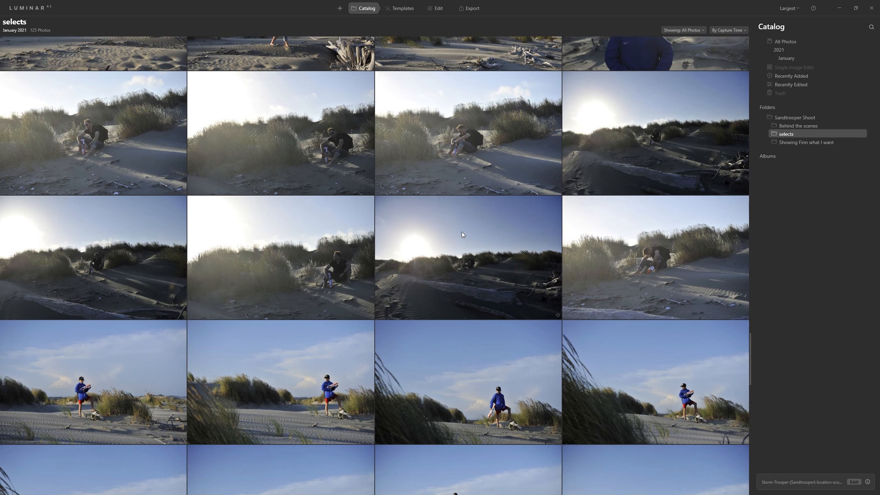
scroll(462, 232, down, 7)
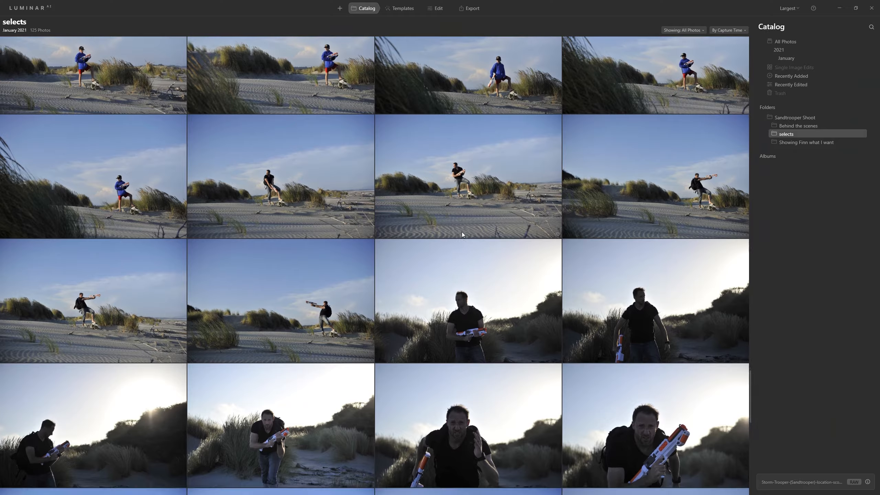